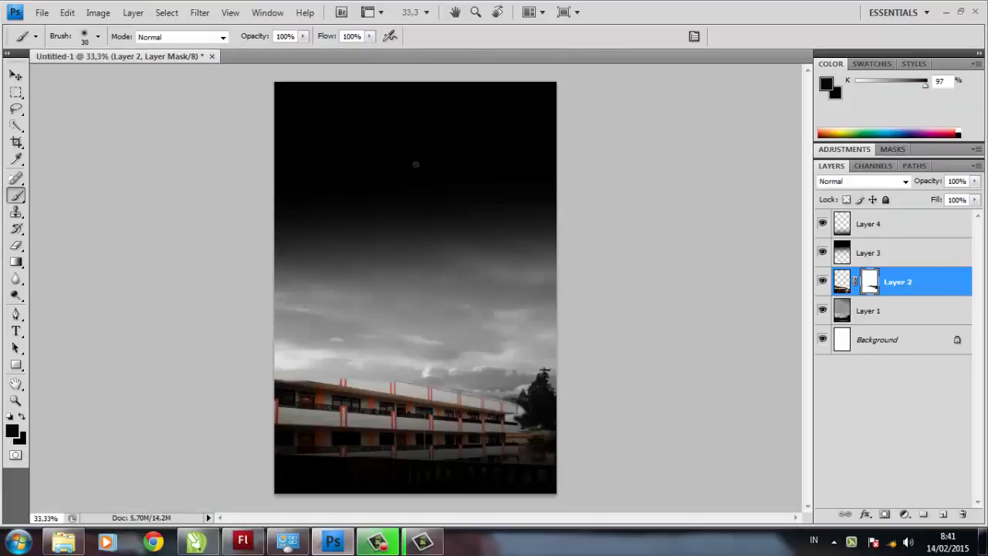
Make Layer 4 the active layer and open the Foto 3 image from the bahan project folder.
left_click(915, 224)
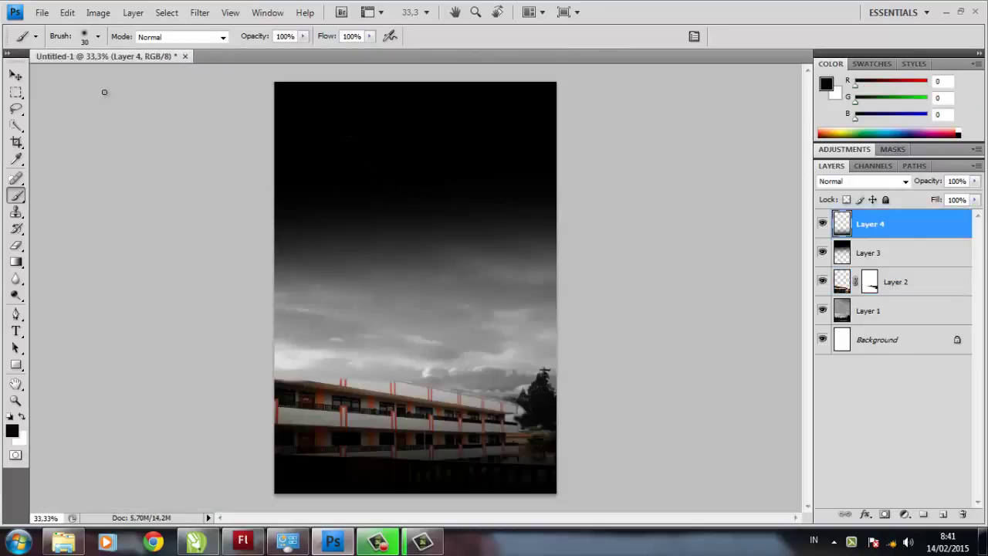
left_click(39, 12)
left_click(38, 43)
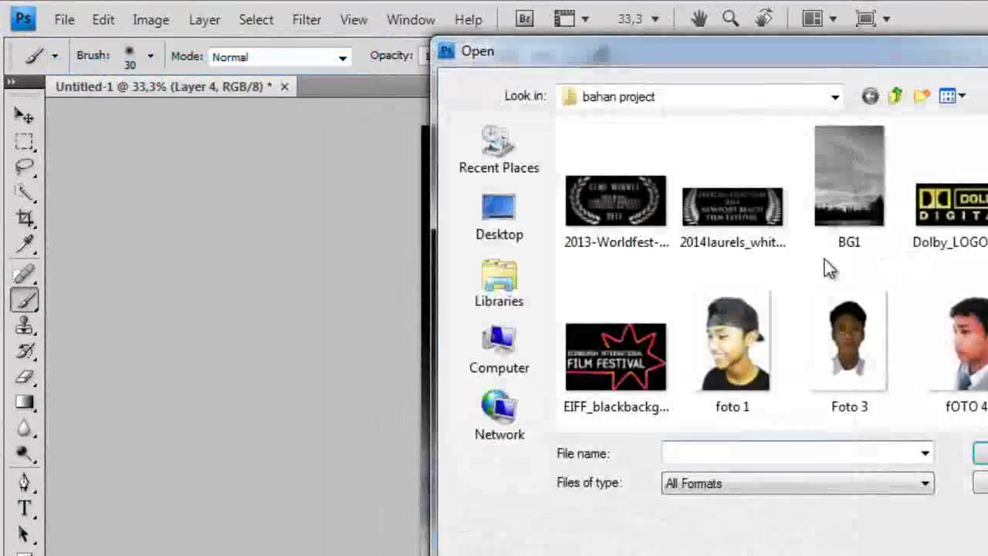
double_click(886, 309)
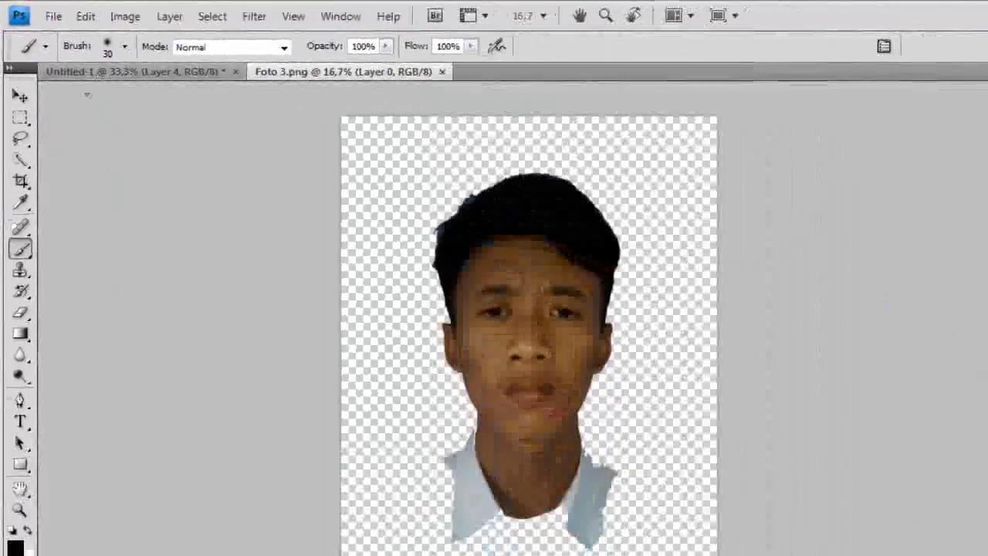
Copy the Foto 3 portrait into the Untitled-1 poster with the Move tool and shift it down over the canvas.
key("v")
left_click_drag(378, 223, 392, 243)
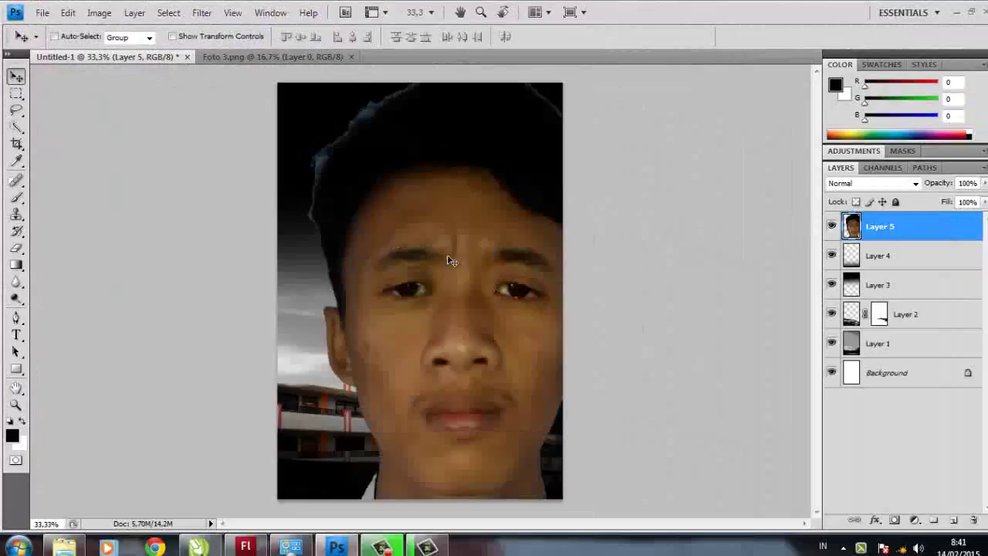
left_click_drag(452, 260, 432, 283)
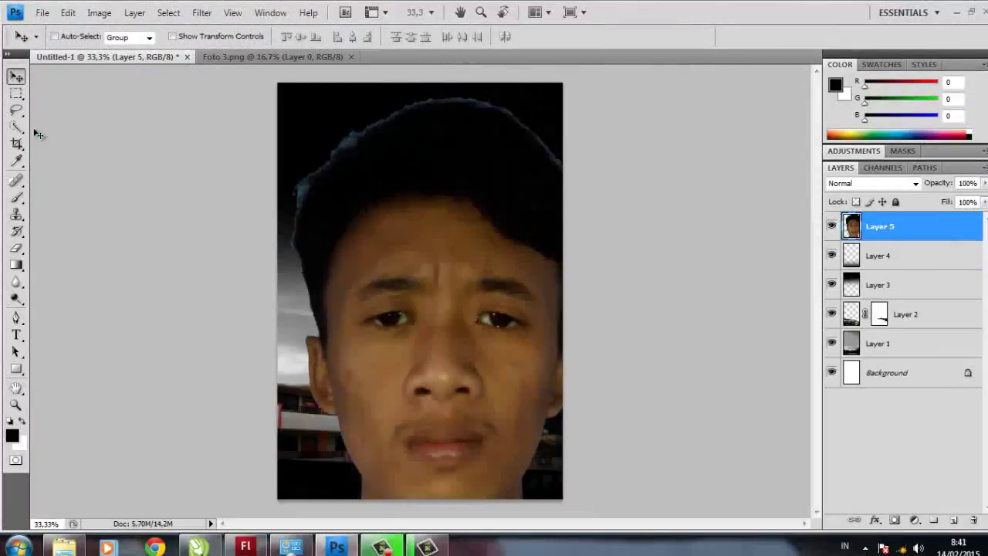
Scale the Foto 3 portrait to about 23% with Free Transform and place it centred in the dark sky above the building.
key("ctrl+t")
left_click_drag(502, 281, 485, 382)
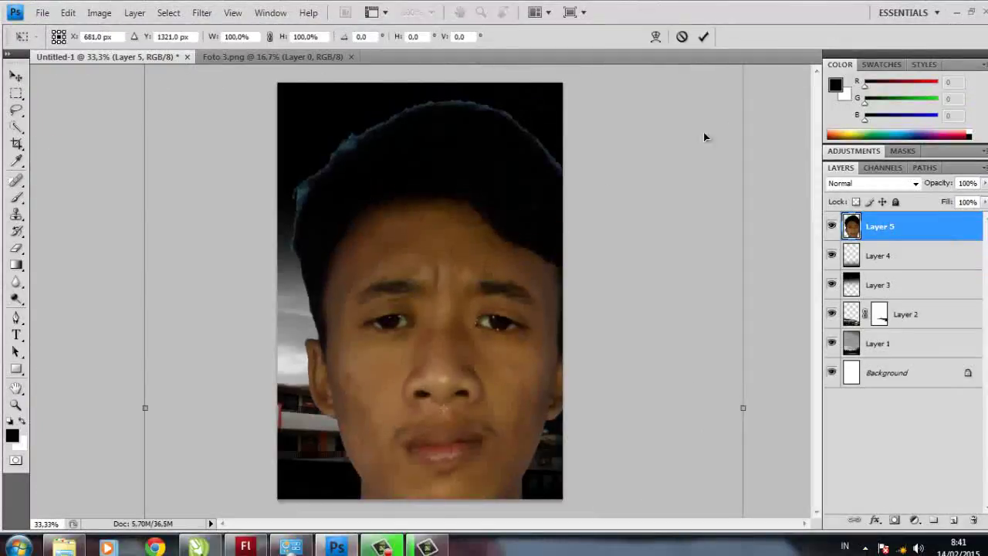
left_click_drag(727, 103, 370, 348)
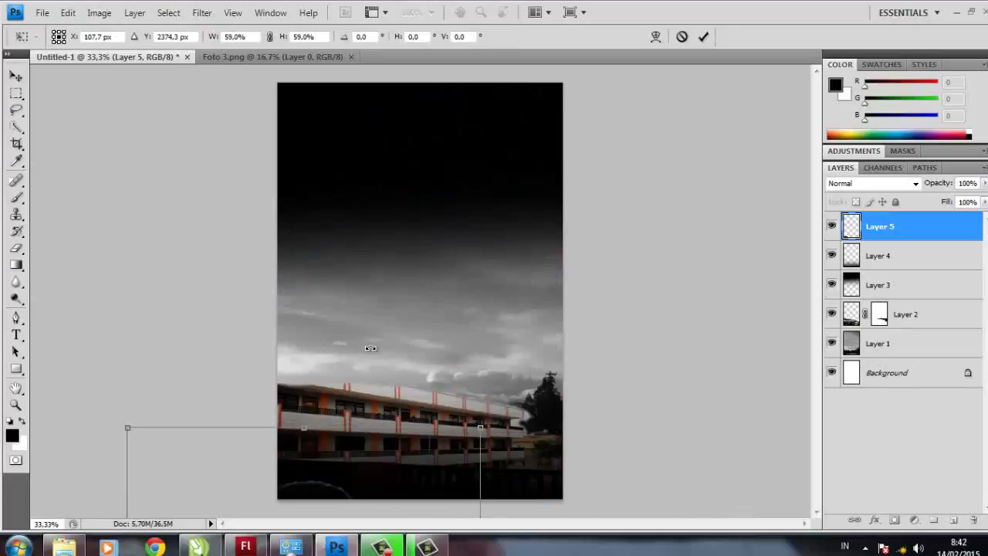
left_click_drag(359, 427, 217, 461)
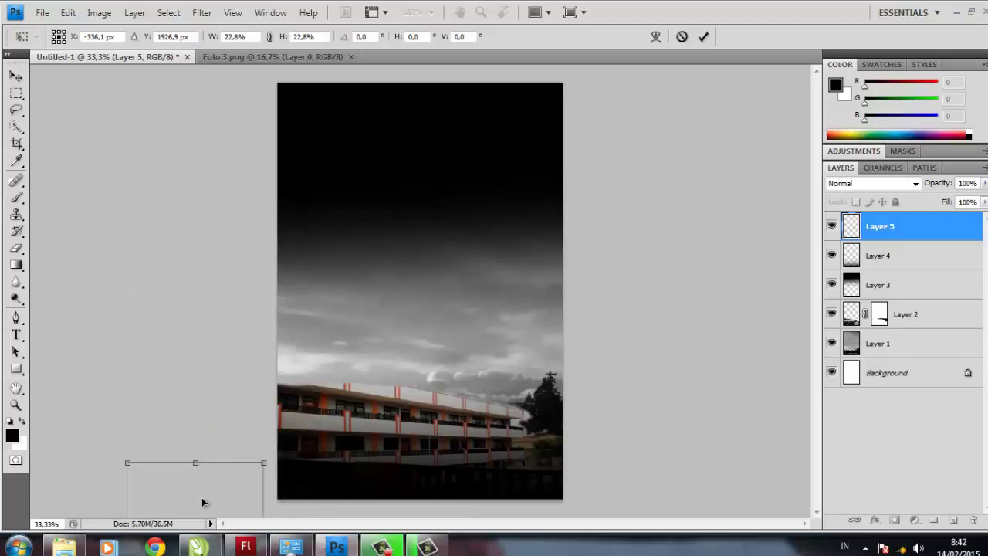
left_click_drag(203, 498, 358, 311)
left_click_drag(411, 261, 430, 193)
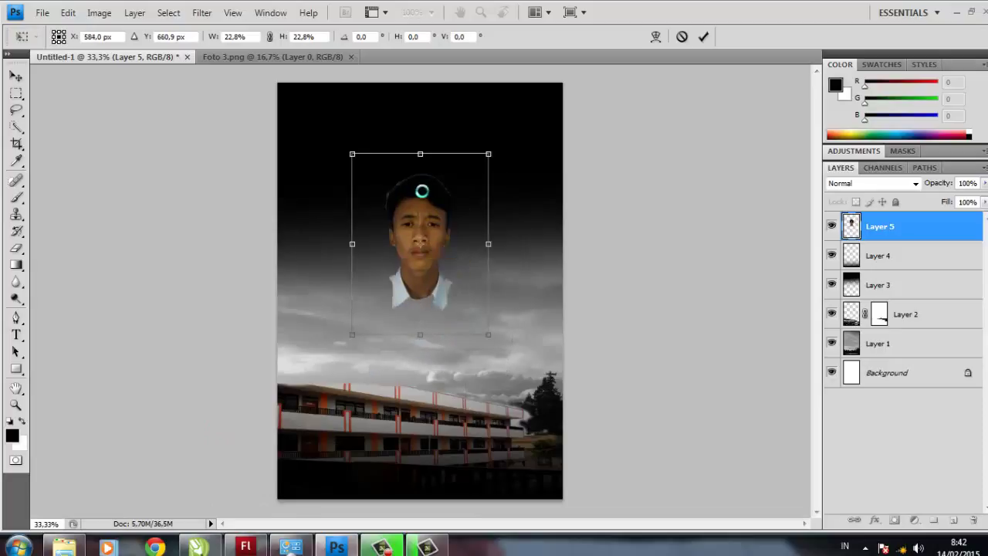
left_click_drag(491, 245, 499, 244)
key("Return")
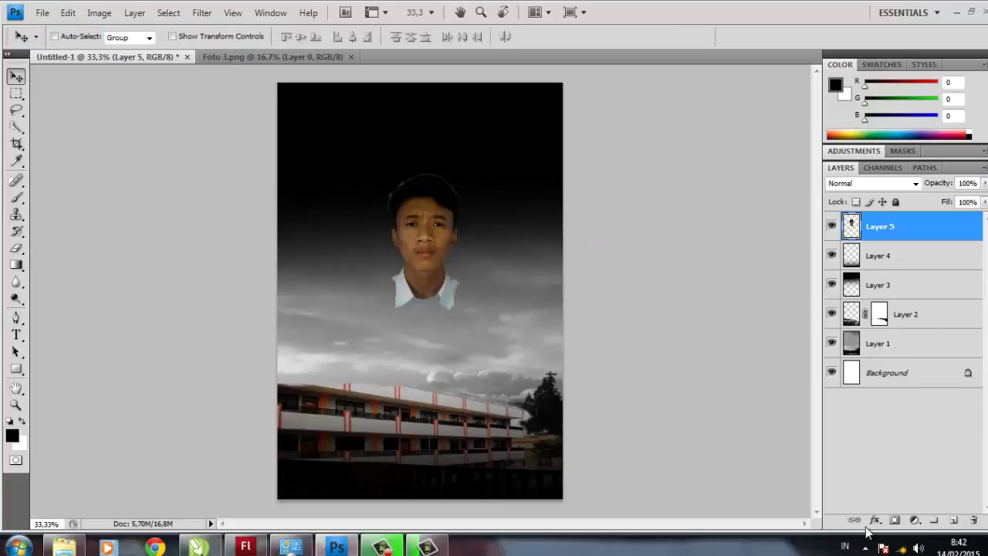
Add a layer mask to Layer 5 and paint black with a 70 px brush around the portrait's hair and shirt edges.
left_click(895, 520)
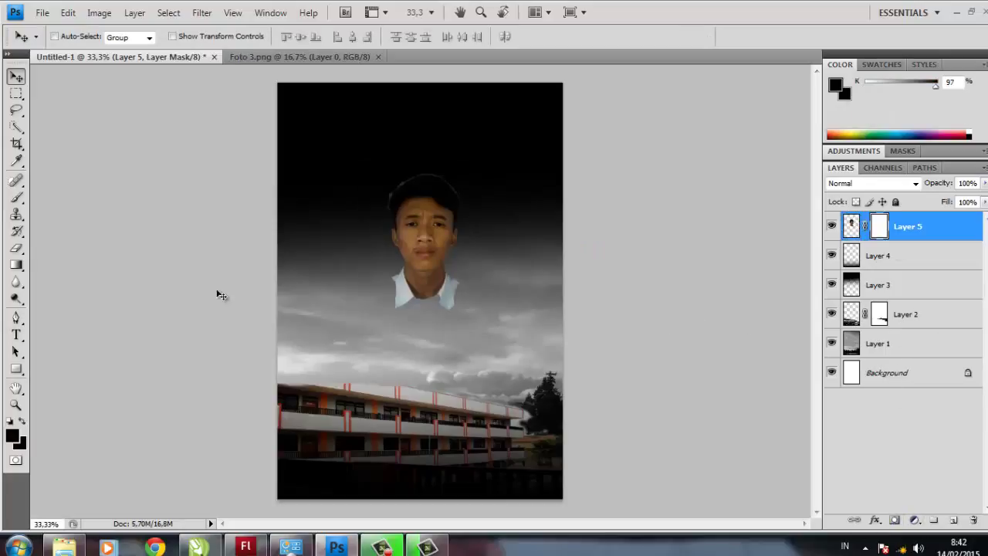
left_click(16, 197)
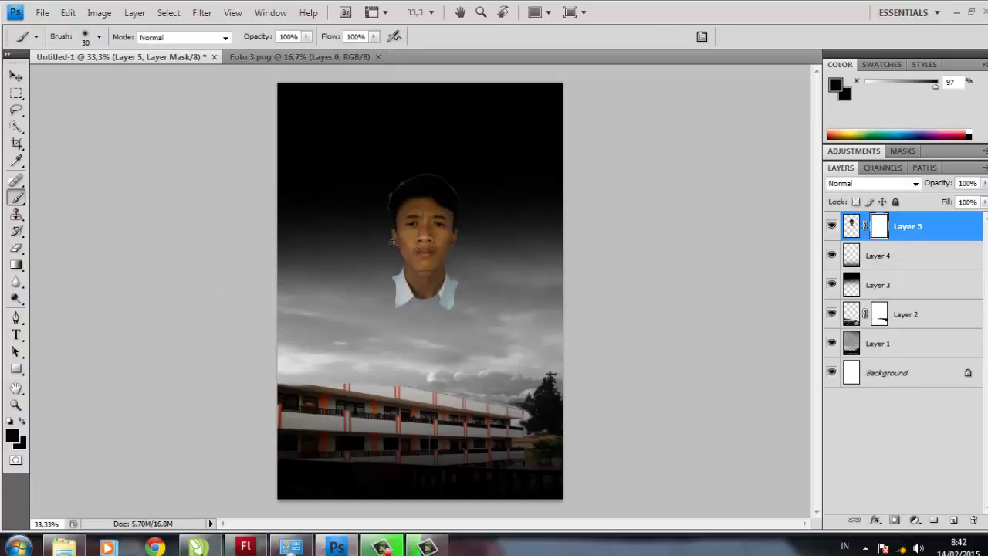
key("bracketright")
key("bracketright")
left_click_drag(458, 289, 430, 335)
mouse_move(381, 196)
left_mouse_down()
mouse_move(446, 167)
mouse_move(477, 192)
mouse_move(461, 195)
mouse_move(429, 169)
mouse_move(468, 191)
left_mouse_up()
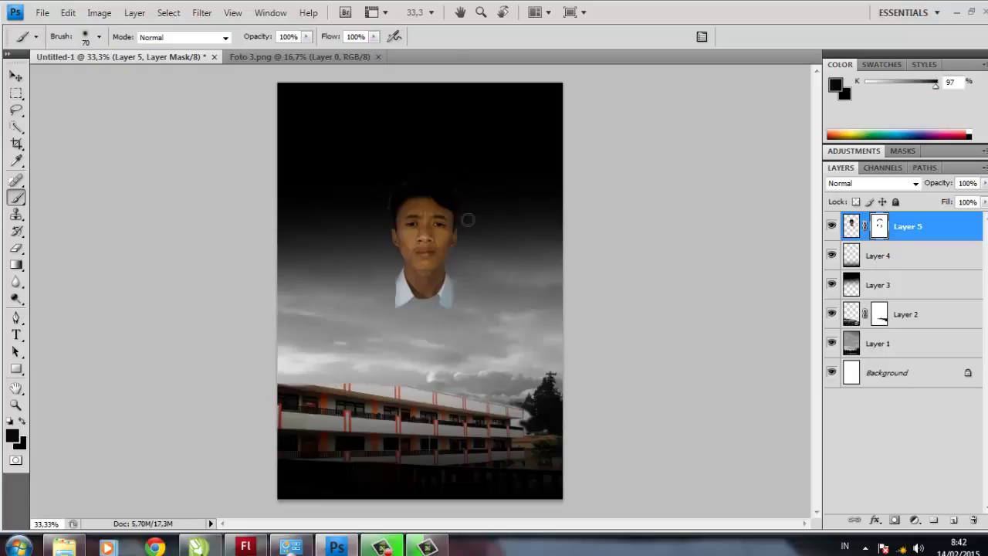
left_click_drag(467, 219, 465, 217)
left_click(385, 276)
Open the FOTO 6 image from the bahan project folder.
left_click(16, 76)
left_click(42, 13)
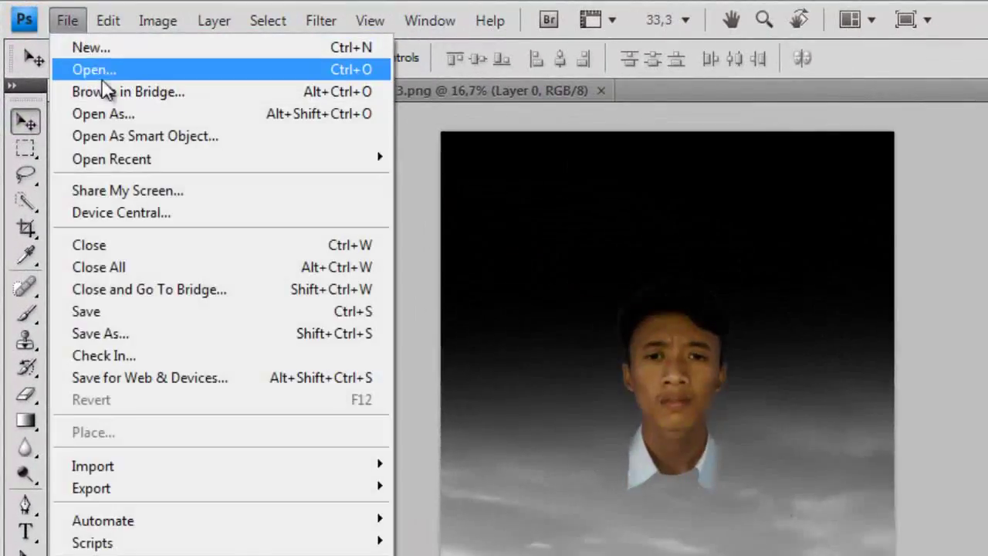
left_click(100, 70)
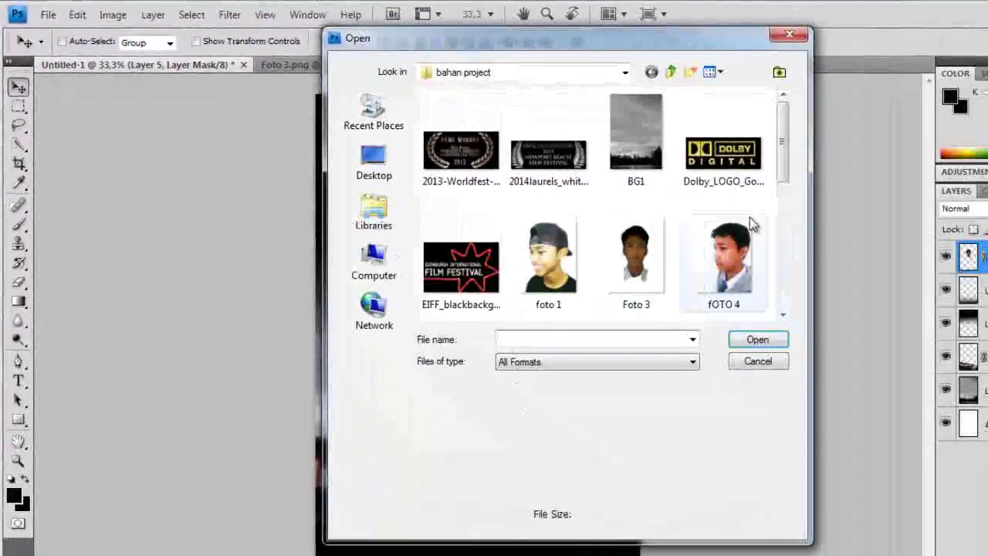
scroll(530, 253, "down", 2)
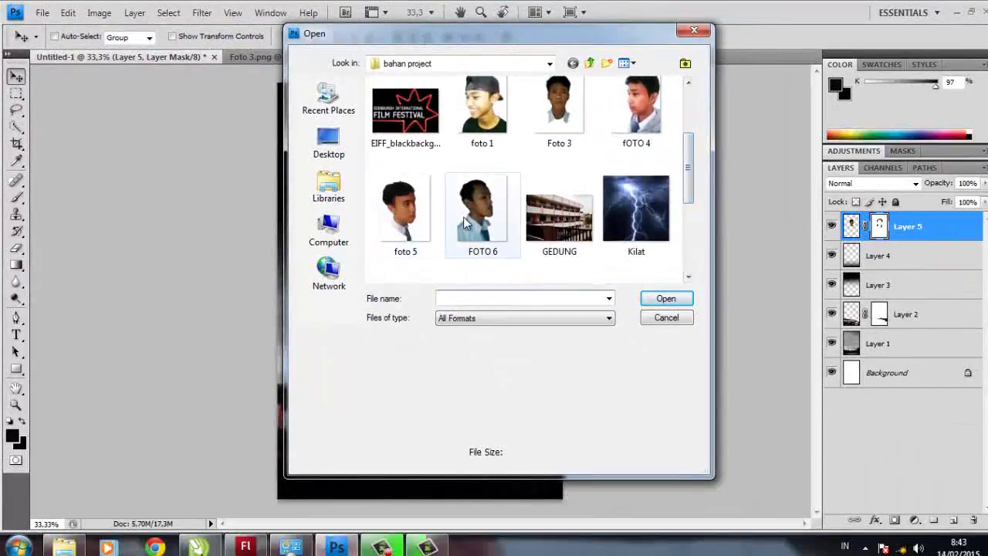
double_click(467, 222)
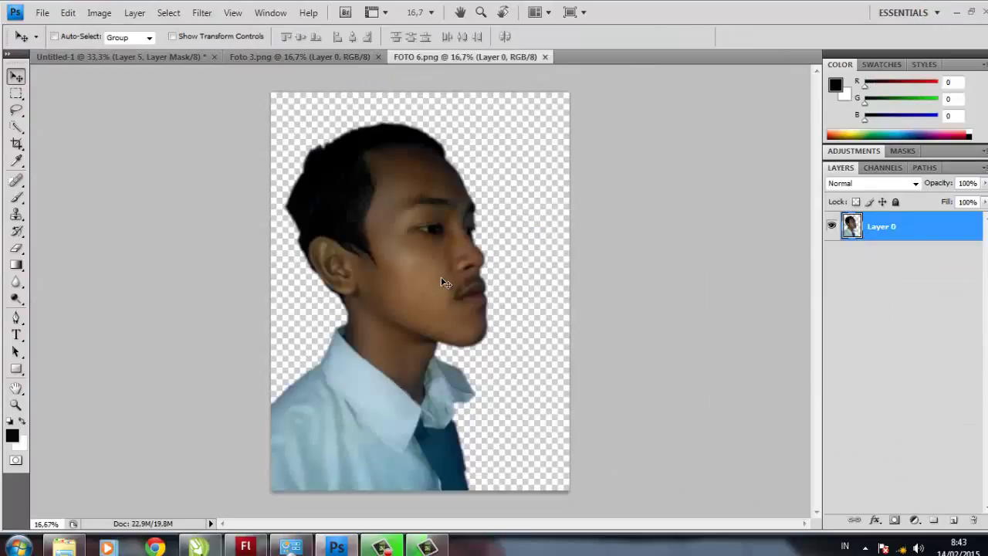
Scale the FOTO 6 portrait to 22.5% and copy it into the Untitled-1 poster.
key("ctrl+t")
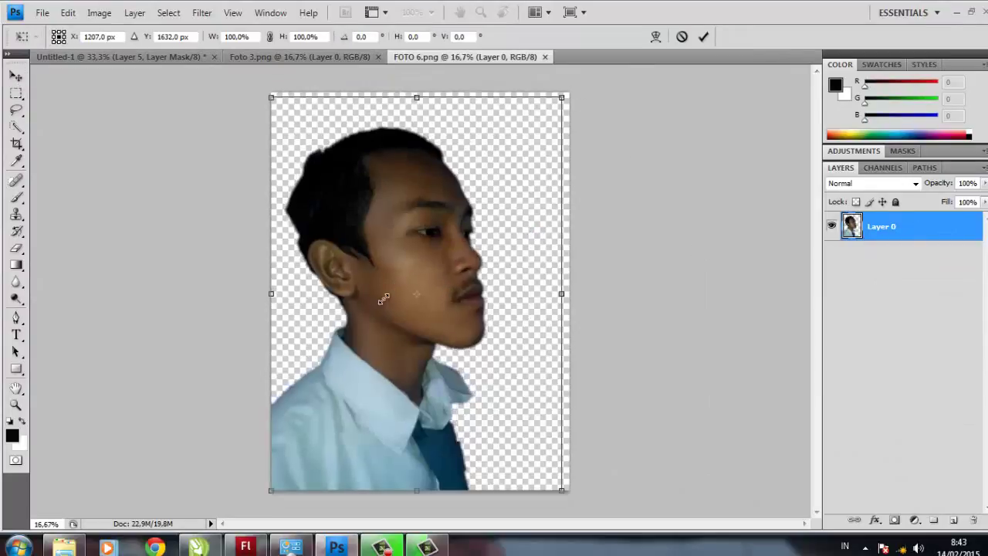
left_click_drag(496, 171, 319, 388)
key("Return")
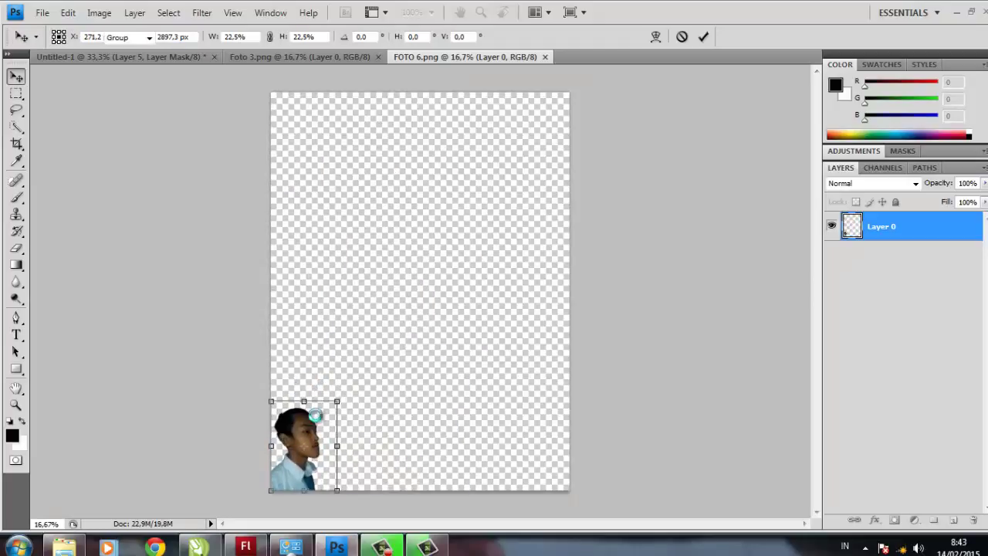
left_click(155, 58)
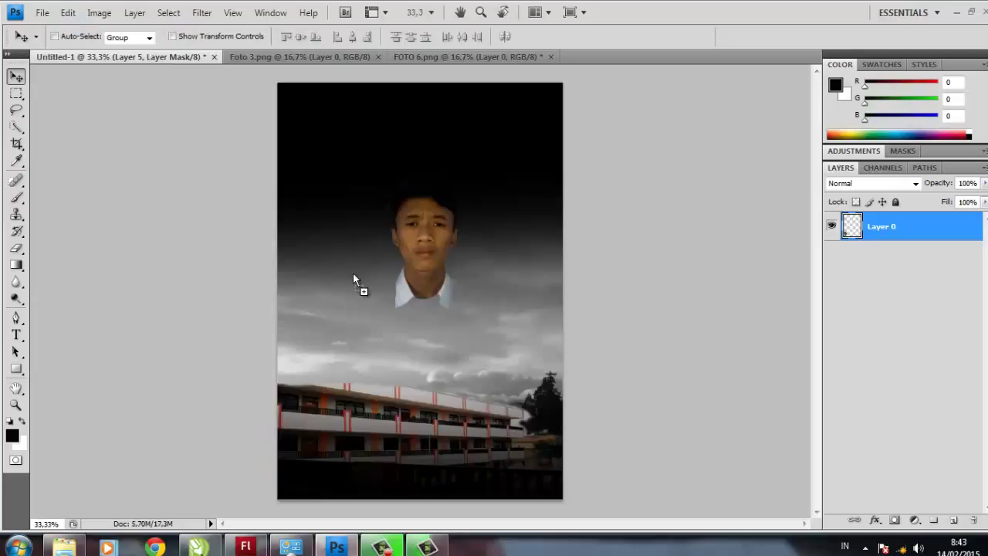
left_click_drag(353, 274, 402, 317)
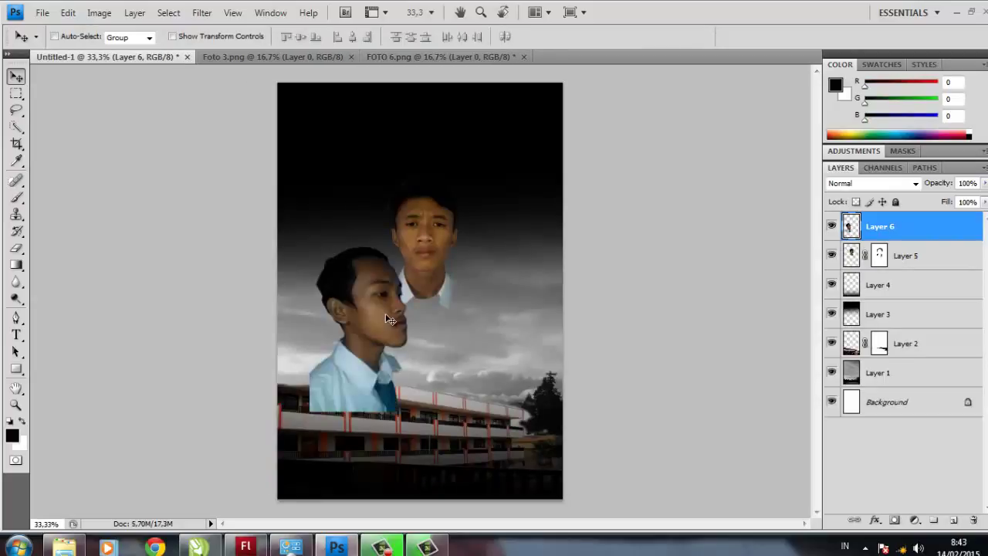
Scale the profile portrait on Layer 6 to about 51% and place it overlapping the right side of the frontal portrait.
key("ctrl+t")
mouse_move(445, 233)
left_mouse_down()
mouse_move(376, 295)
mouse_move(436, 236)
left_mouse_up()
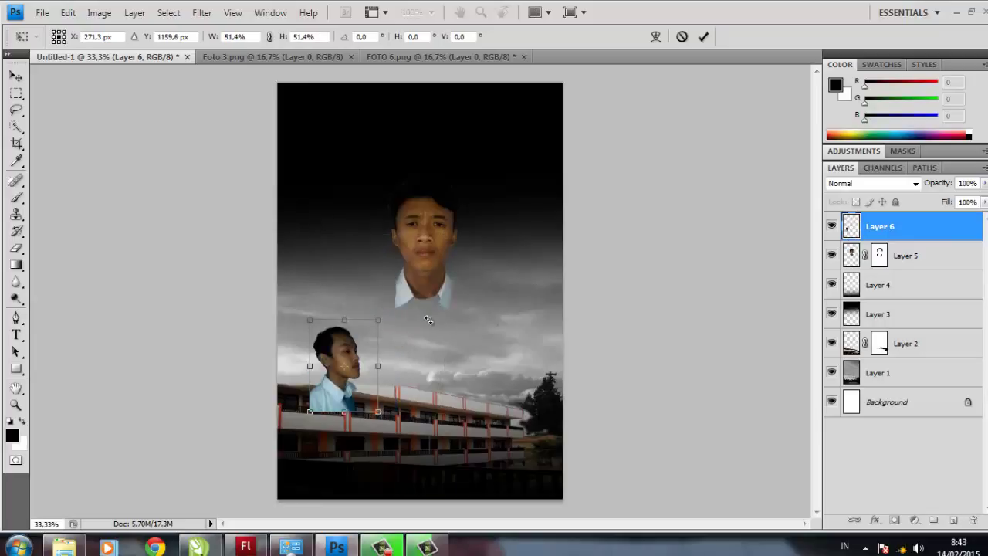
key("Return")
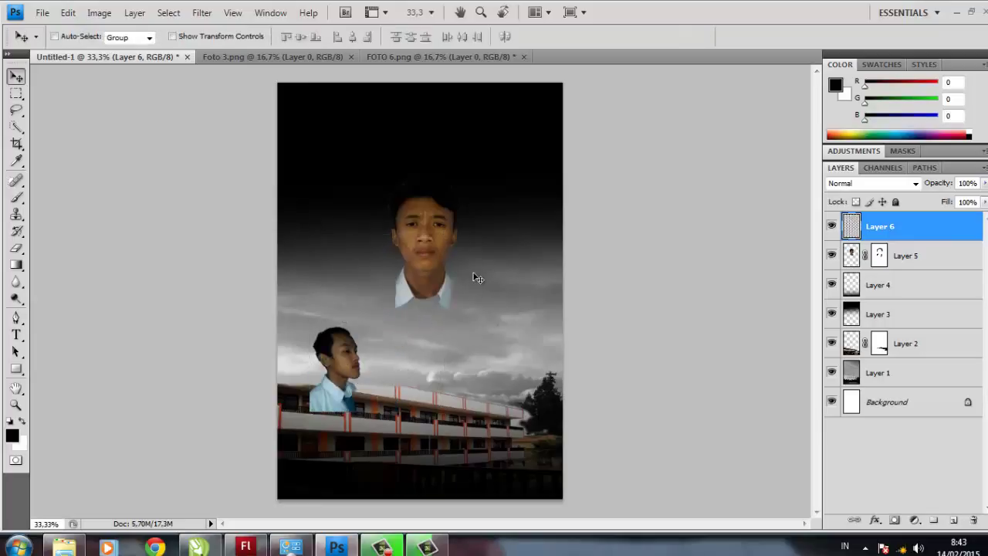
left_click_drag(478, 277, 473, 259)
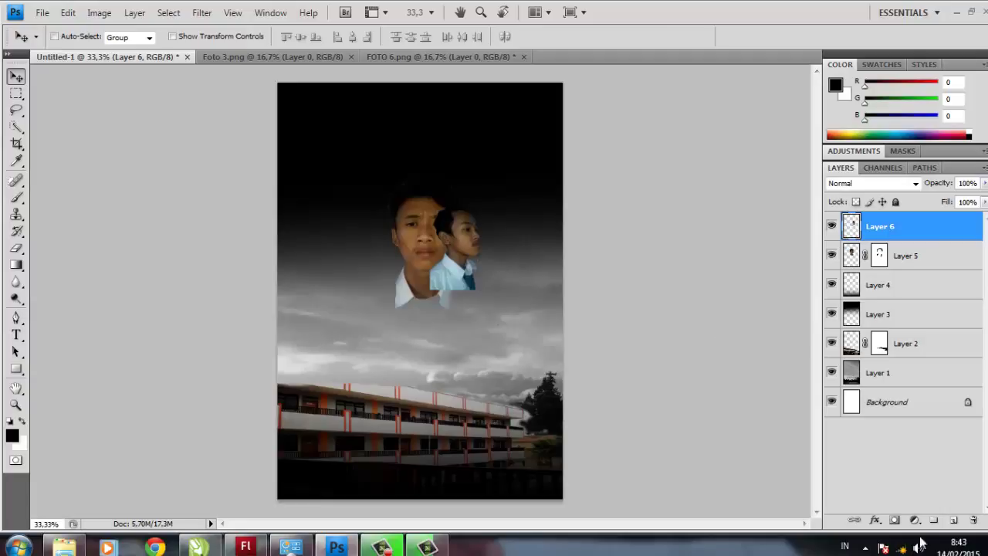
Add a layer mask to Layer 6 and brush out the profile portrait where it covers the frontal face and along its shirt edges.
left_click(894, 520)
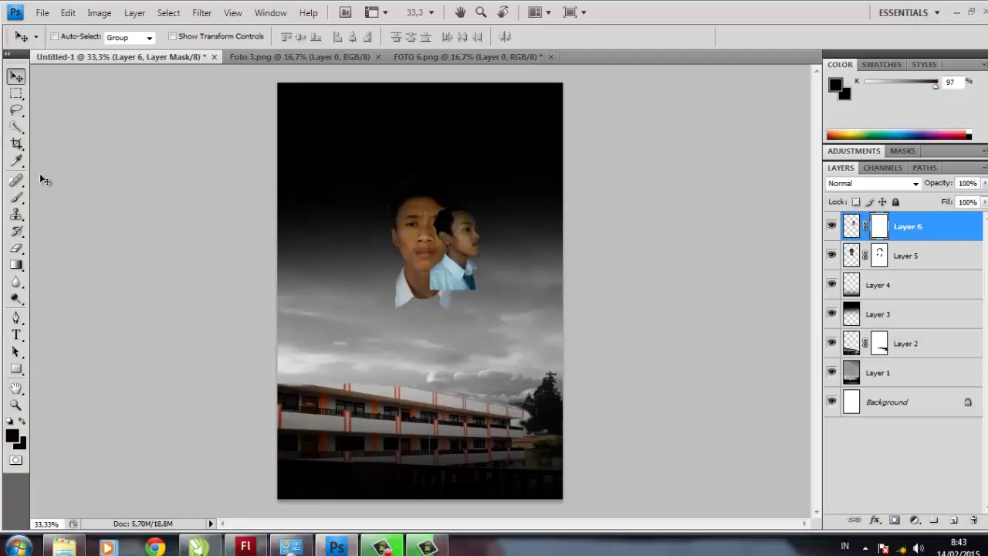
left_click(16, 196)
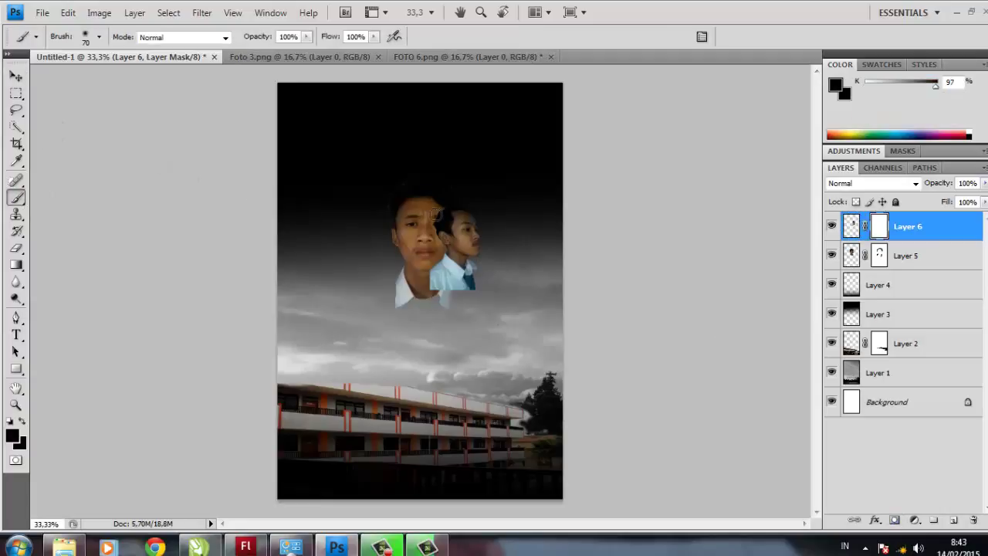
left_click_drag(444, 239, 429, 281)
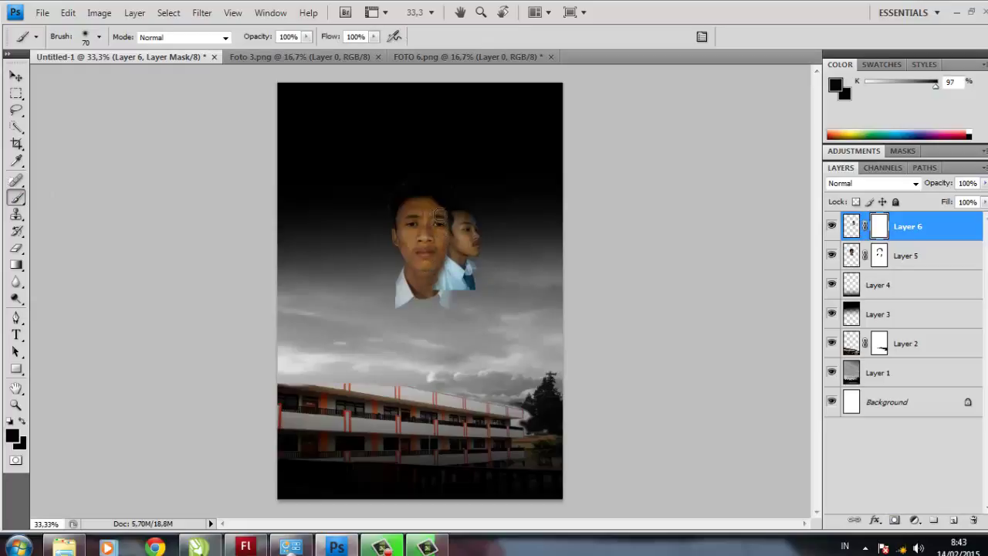
left_click_drag(439, 212, 441, 261)
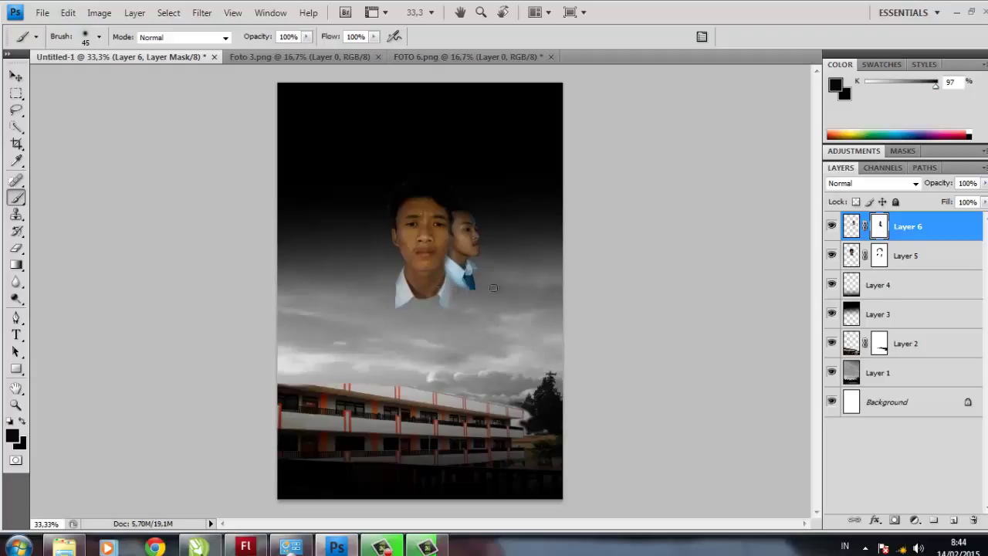
left_click(459, 204)
Open the foto 1 image from the bahan project folder.
left_click(16, 76)
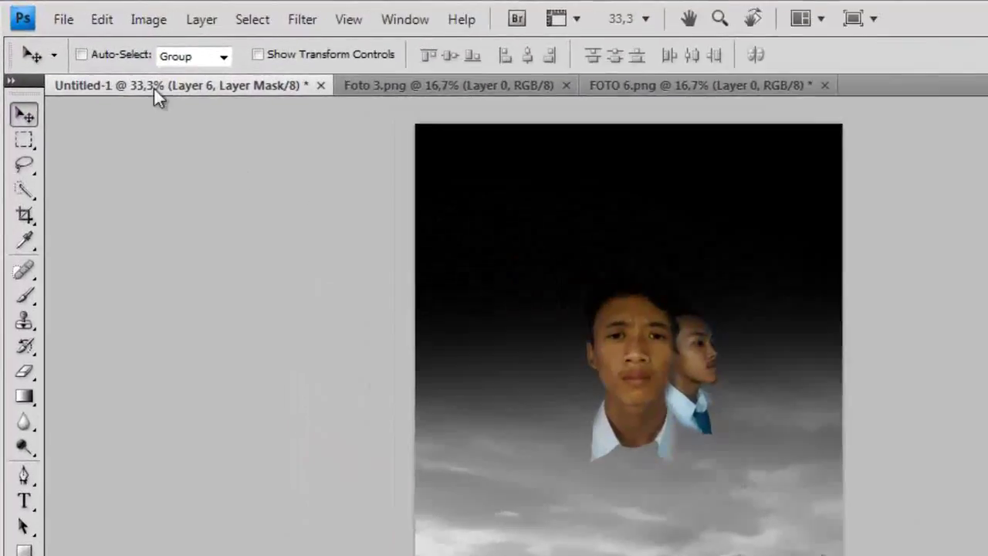
left_click(72, 23)
left_click(115, 68)
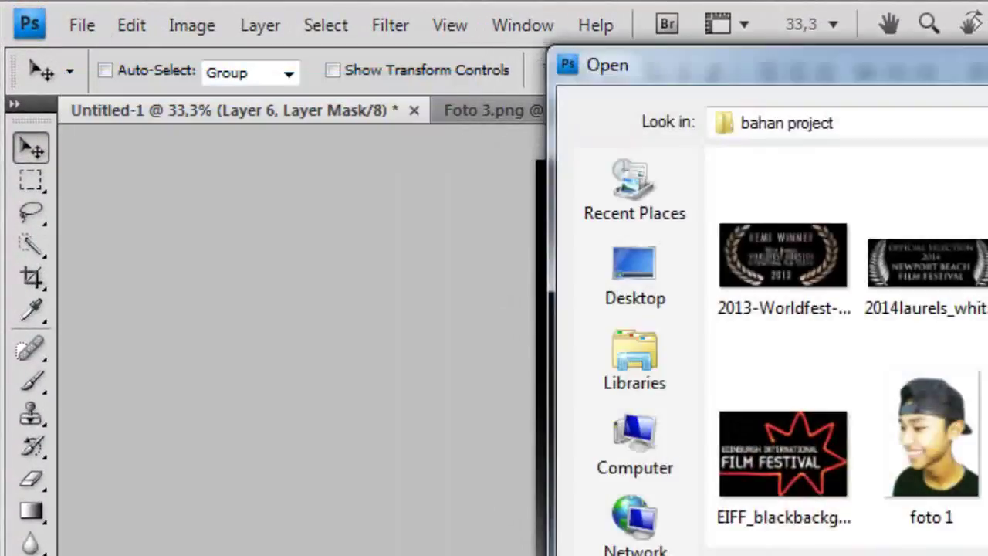
scroll(849, 348, "down", 3)
double_click(897, 298)
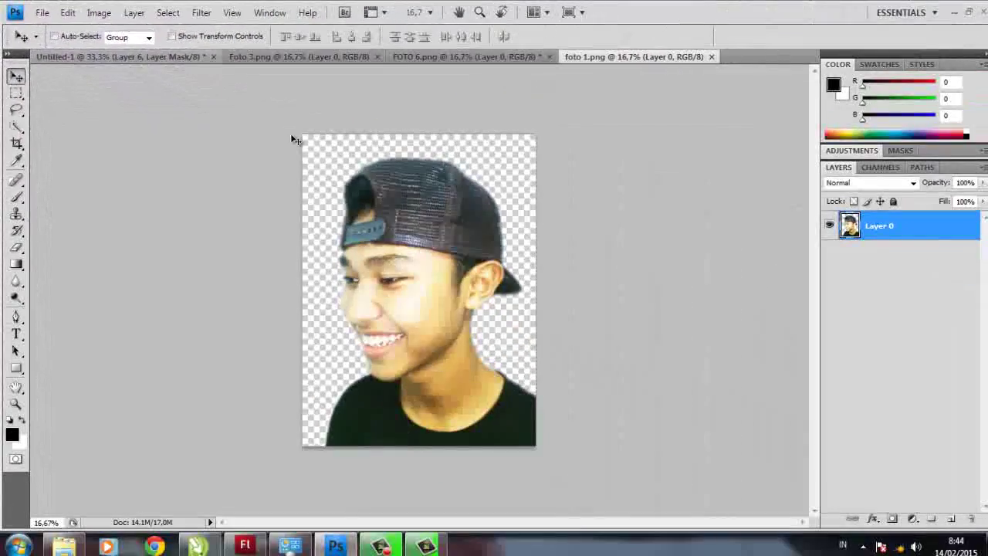
Scale the foto 1 portrait proportionally to about 22% and copy it into the Untitled-1 poster, left of the frontal portrait.
key("ctrl+t")
left_click_drag(538, 134, 352, 371)
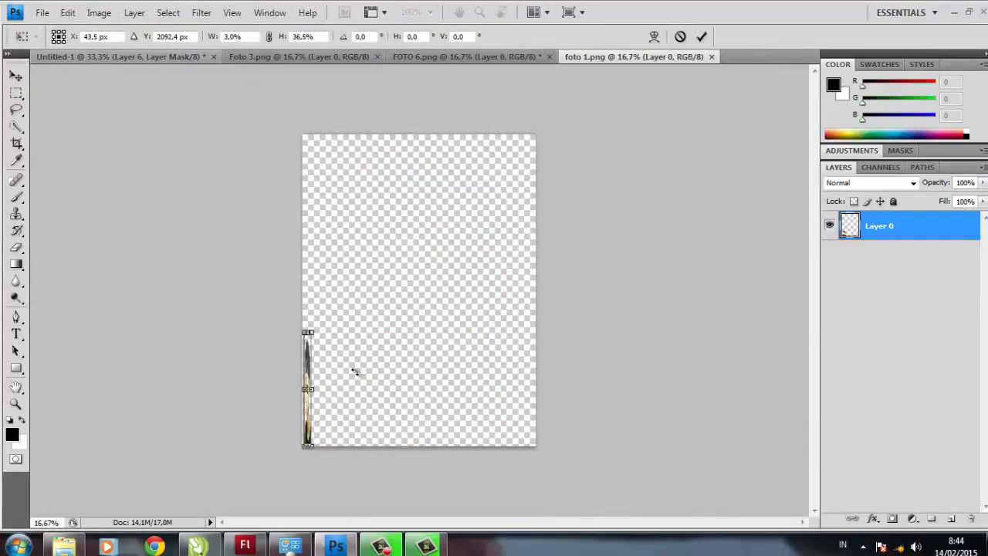
key("ctrl+z")
left_click_drag(538, 131, 355, 370)
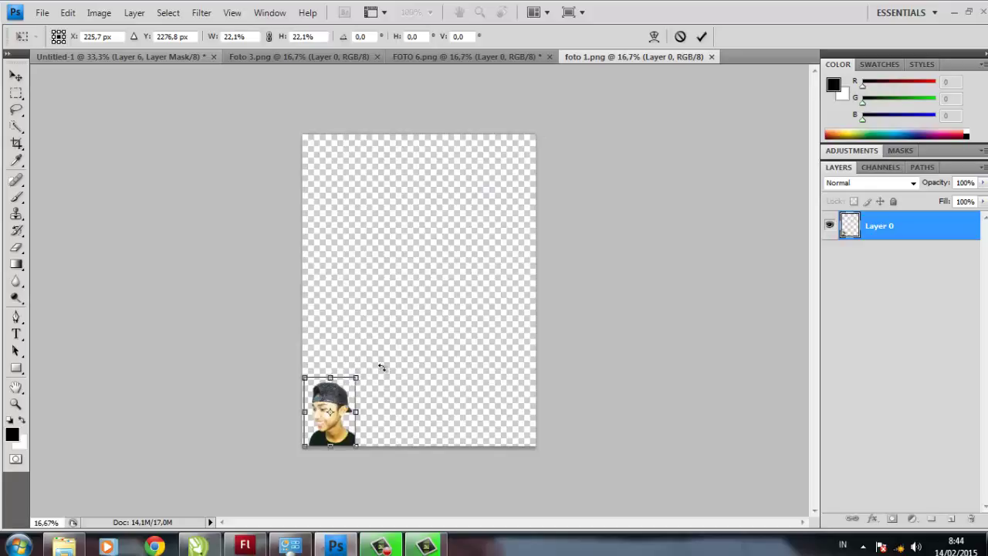
key("Return")
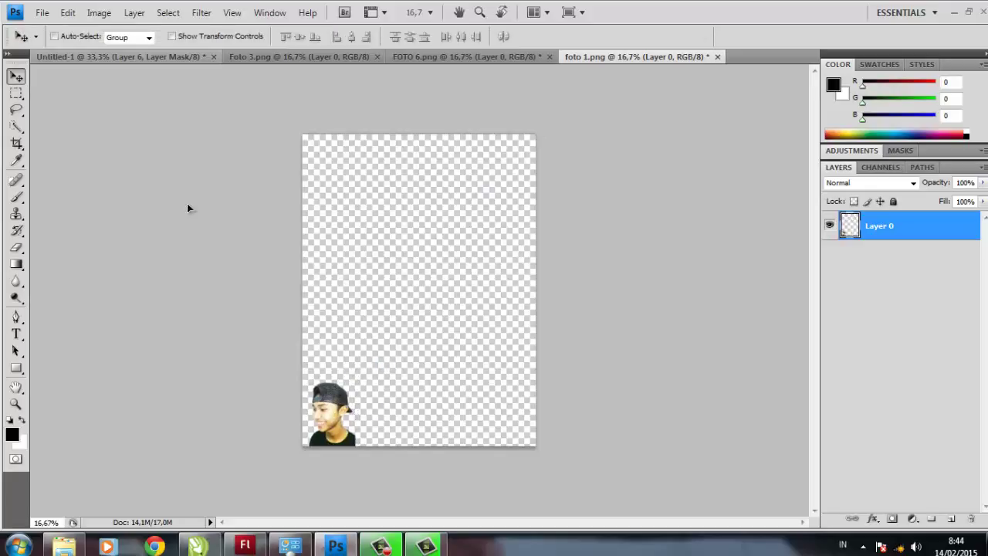
left_click_drag(187, 204, 304, 261)
left_click_drag(379, 244, 381, 182)
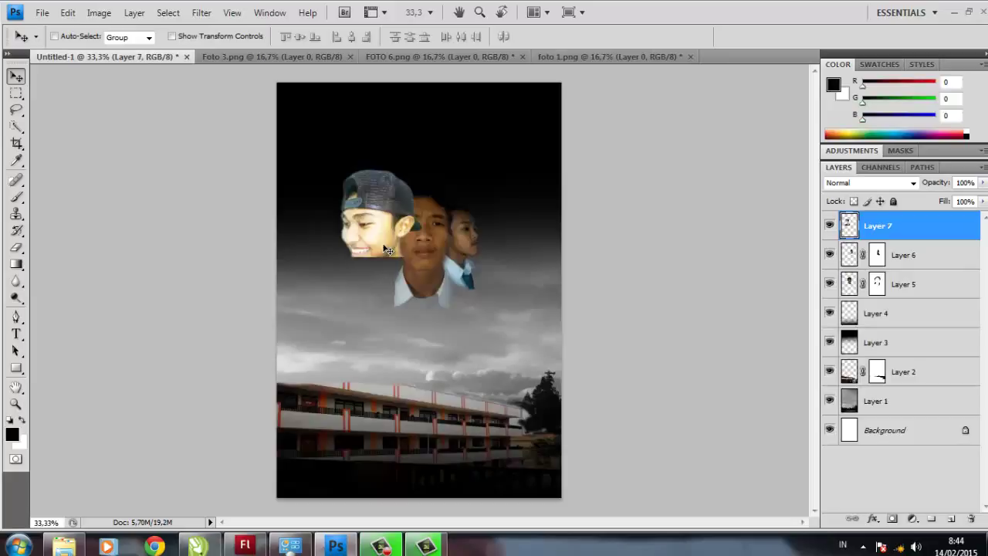
Scale the capped portrait on Layer 7 proportionally to 72% and move it against the left side of the frontal portrait.
key("ctrl+t")
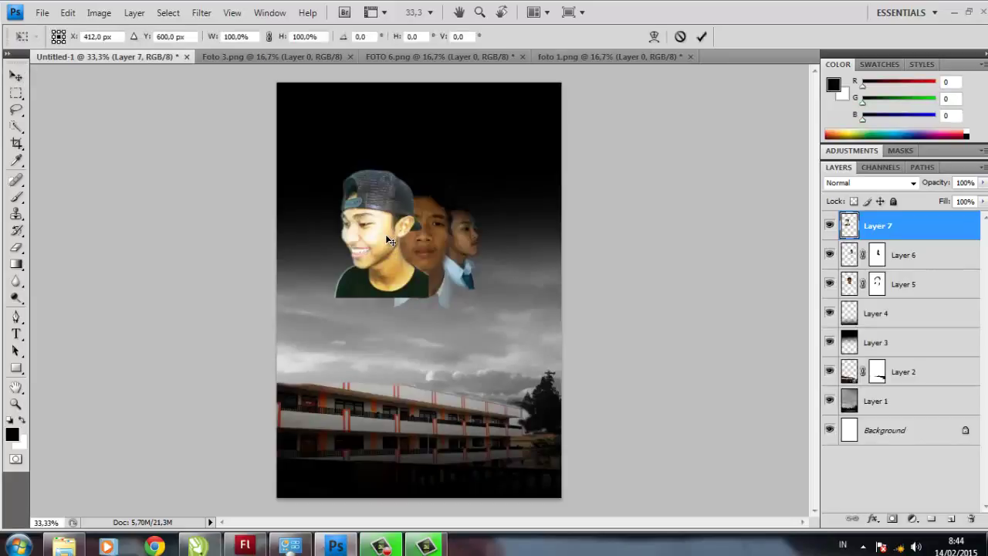
left_click_drag(433, 157, 400, 189)
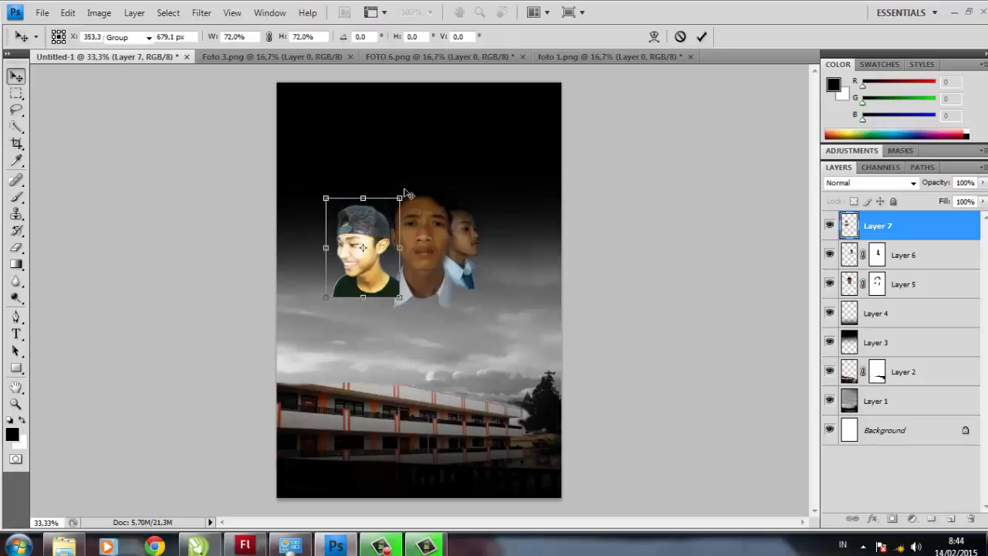
key("Return")
left_click_drag(379, 232, 395, 230)
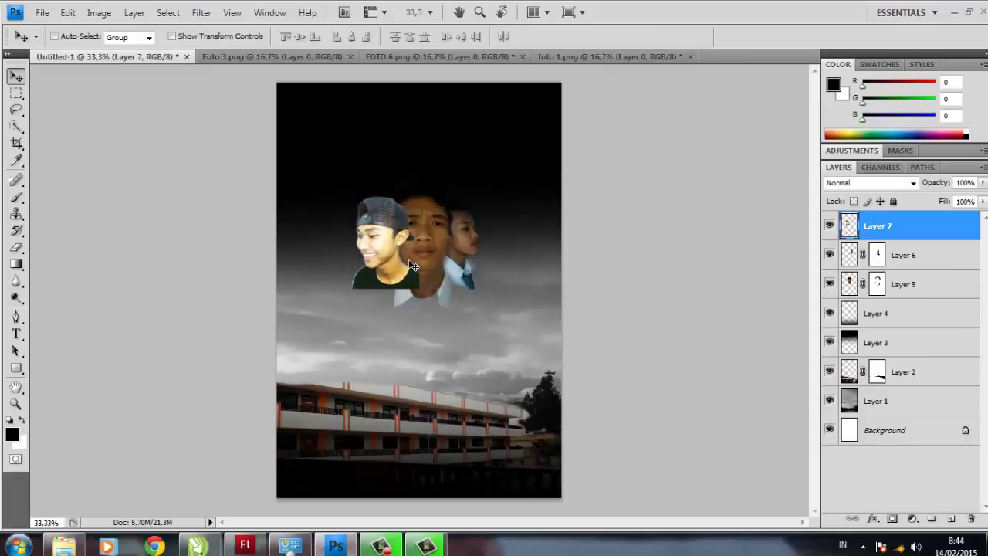
Reduce the capped portrait further to about 82% of its size and place it overlapping the frontal face's left edge.
key("ctrl+t")
left_click_drag(417, 288, 408, 276)
key("Return")
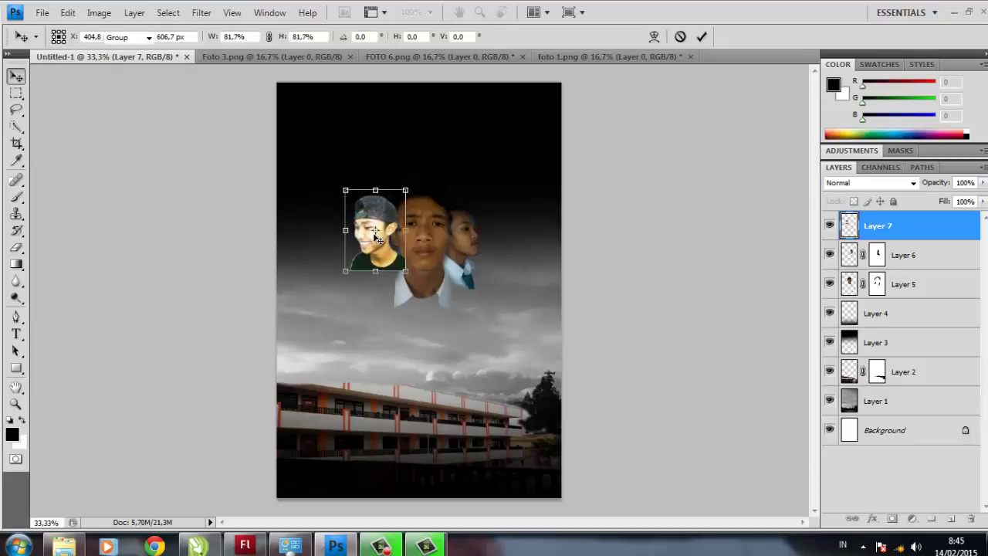
left_click_drag(369, 235, 387, 247)
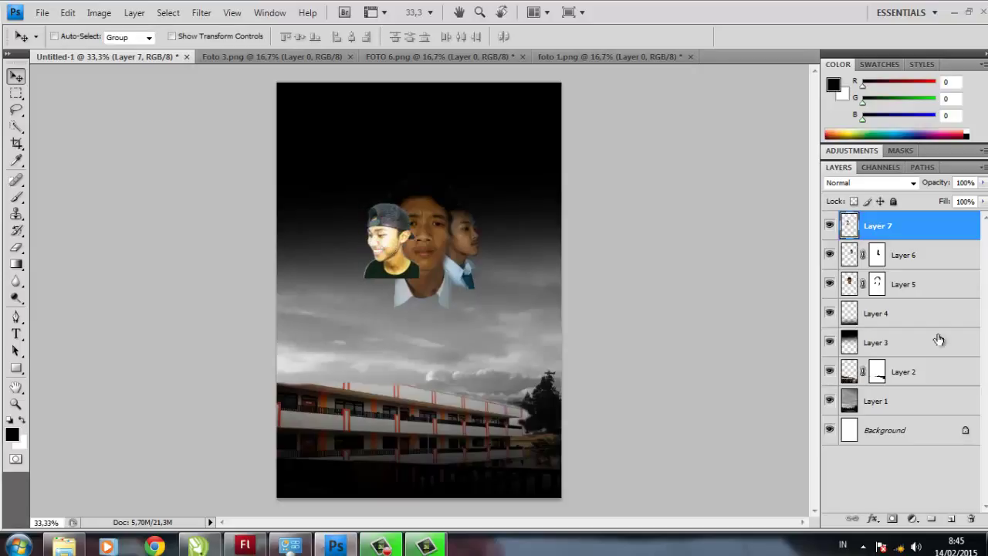
Add a layer mask to Layer 7 and brush out the capped portrait where it covers the frontal face and along its lower edge.
left_click(892, 519)
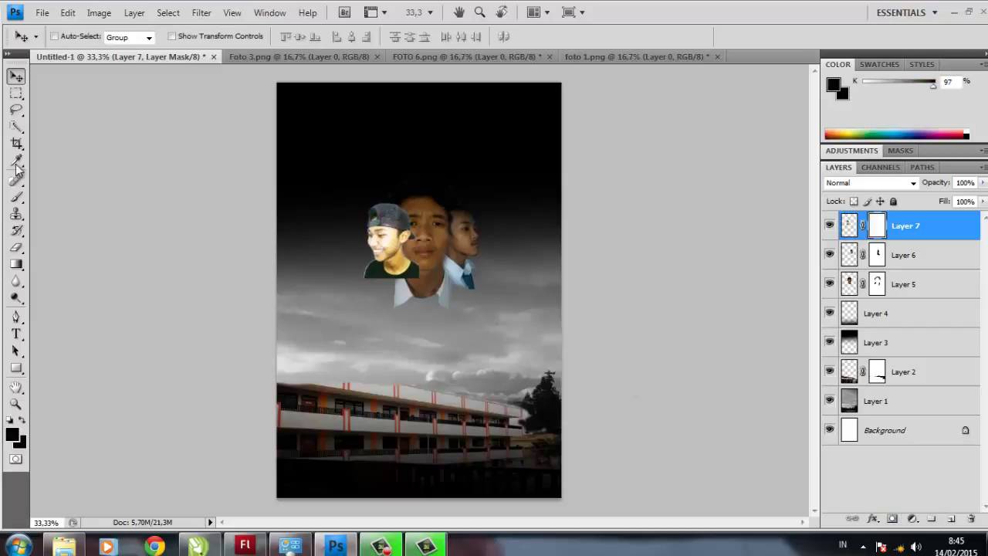
left_click(16, 196)
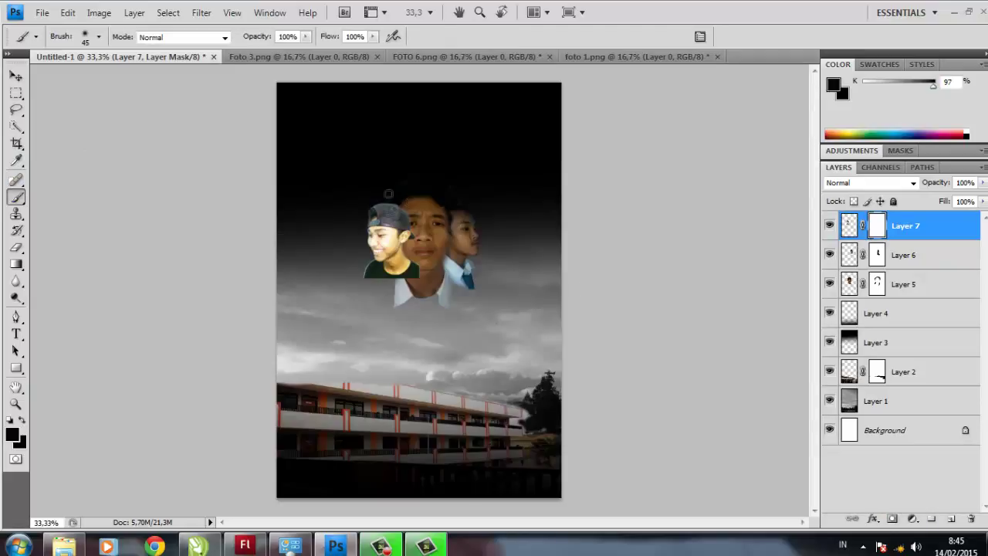
mouse_move(388, 193)
left_mouse_down()
mouse_move(420, 276)
mouse_move(412, 255)
mouse_move(412, 281)
mouse_move(408, 273)
mouse_move(405, 221)
mouse_move(415, 242)
mouse_move(405, 213)
mouse_move(401, 240)
mouse_move(417, 273)
mouse_move(360, 278)
mouse_move(361, 262)
mouse_move(368, 286)
mouse_move(423, 291)
mouse_move(406, 275)
mouse_move(398, 216)
left_mouse_up()
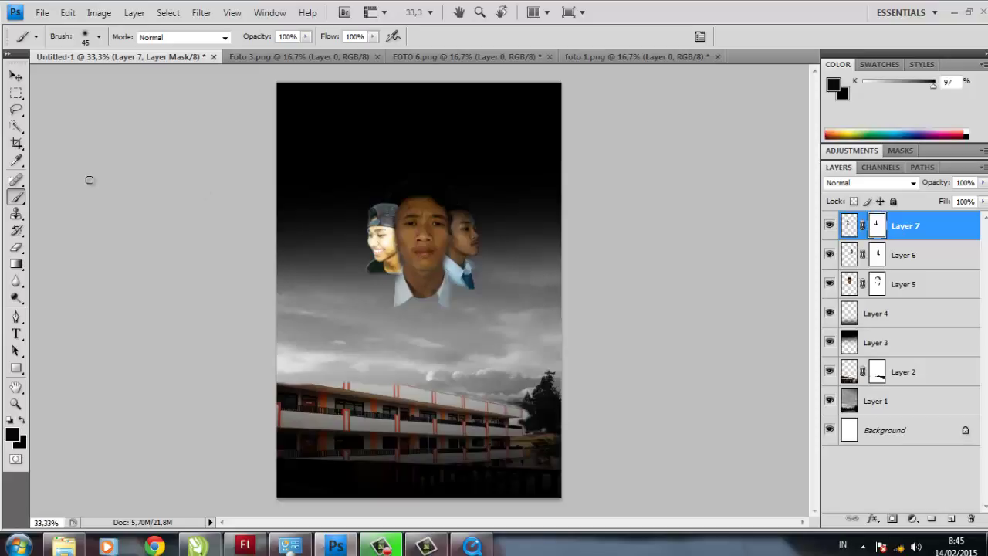
Set the foreground colour to near-white #fdfbfb for restoring masked areas, and return it to near-black.
left_click(835, 87)
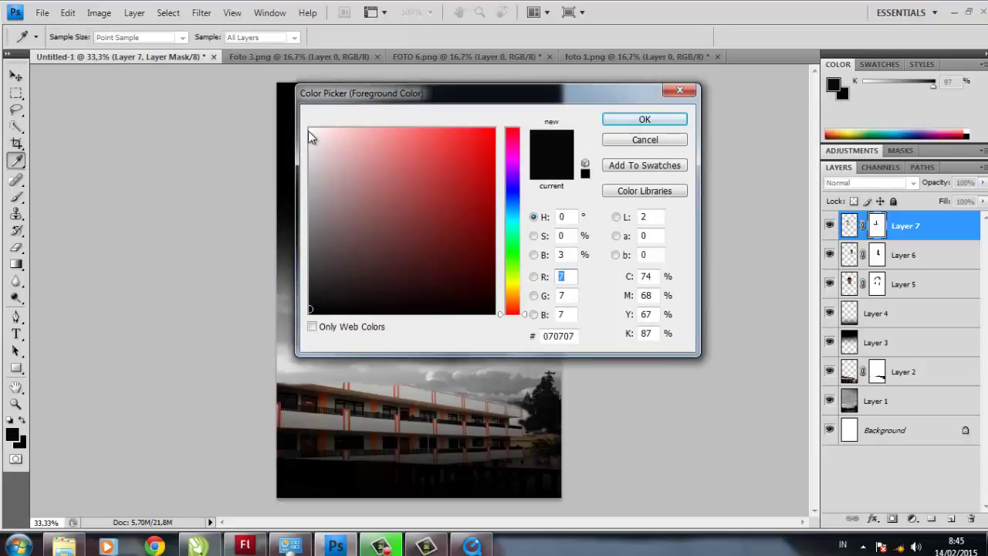
left_click(309, 131)
left_click(644, 119)
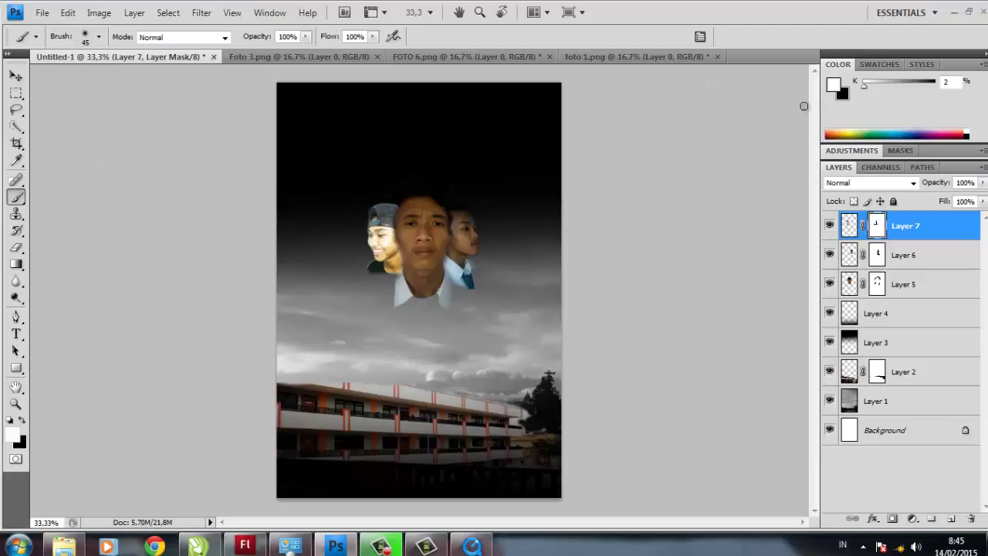
left_click(834, 86)
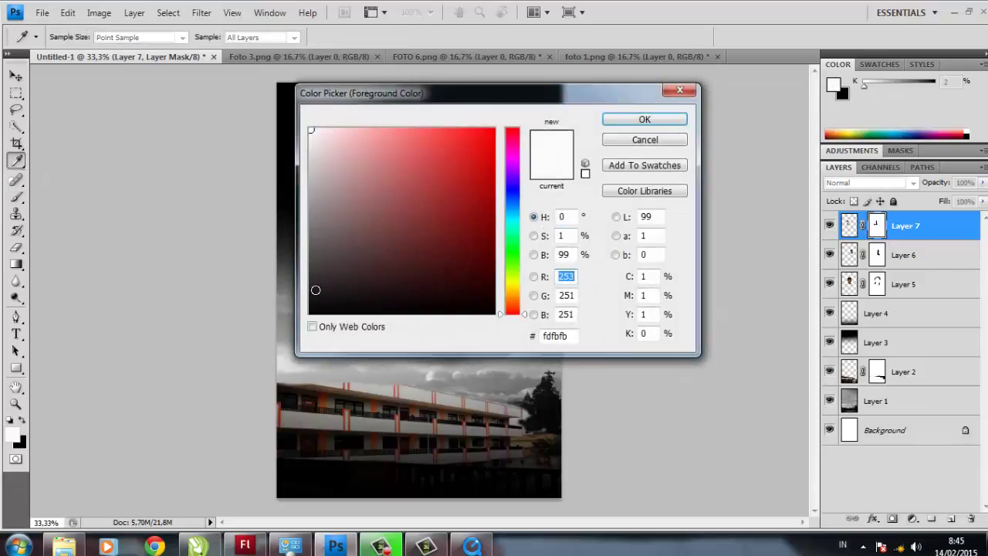
left_click(314, 311)
left_click(638, 117)
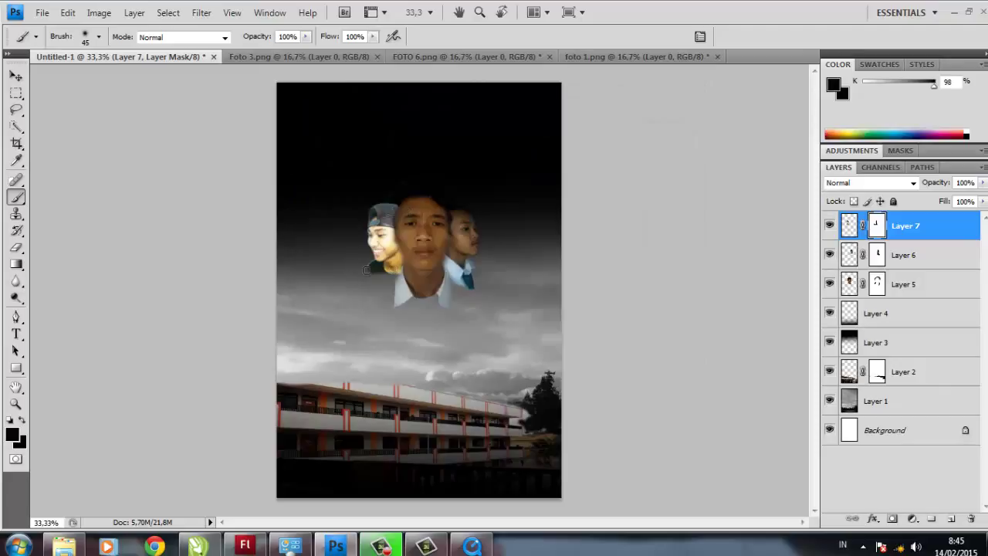
Apply Brightness/Contrast to the frontal portrait on Layer 5 with brightness 99 and contrast -2.
left_click(16, 76)
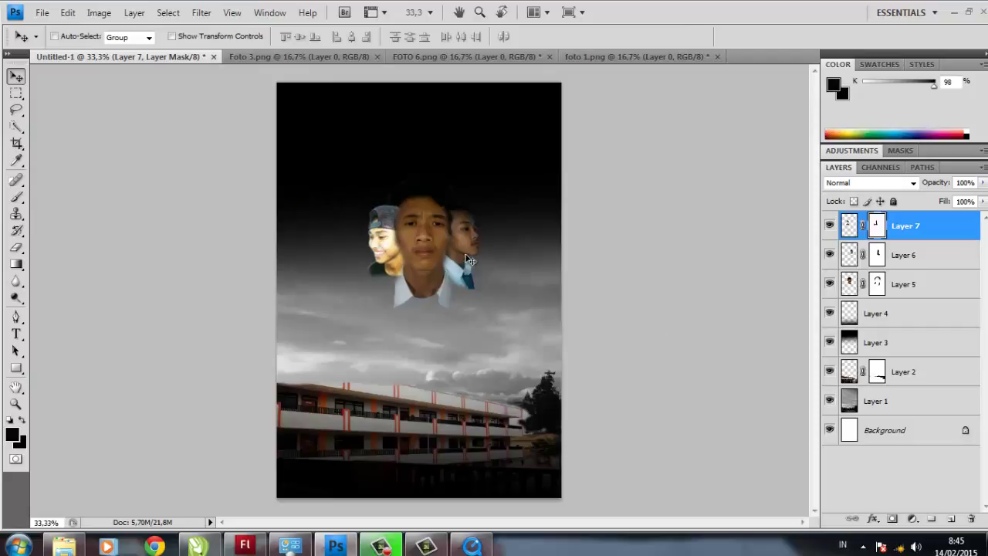
left_click(853, 283)
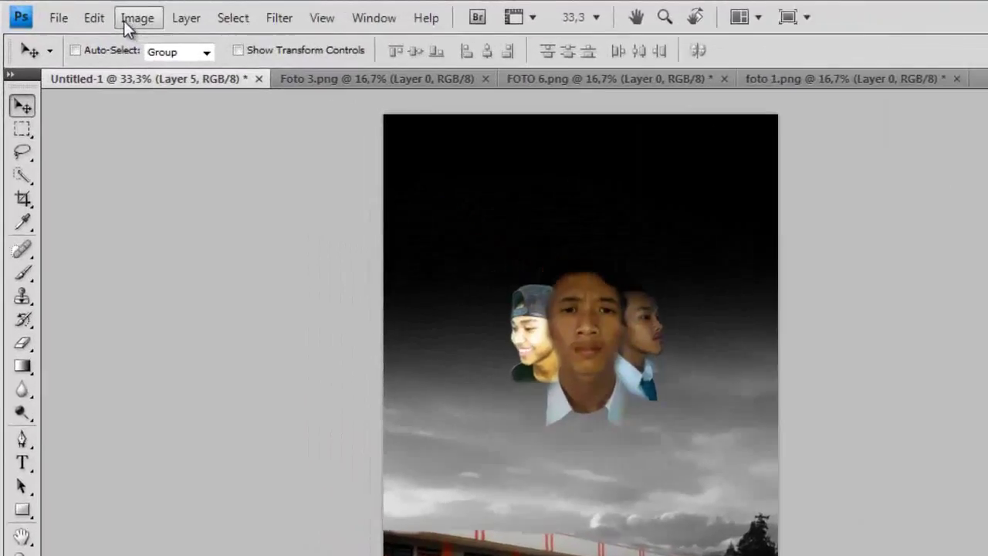
left_click(99, 12)
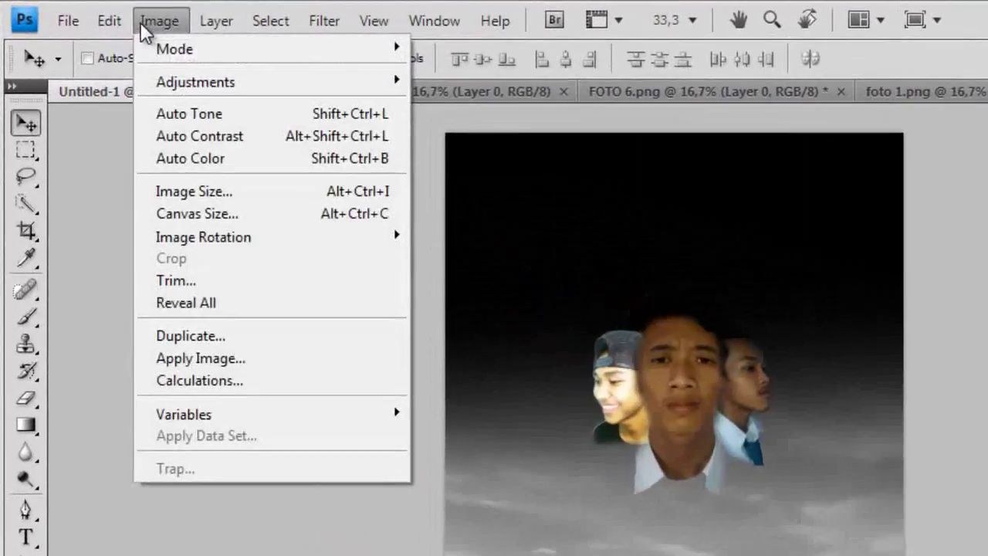
mouse_move(232, 83)
left_click(456, 80)
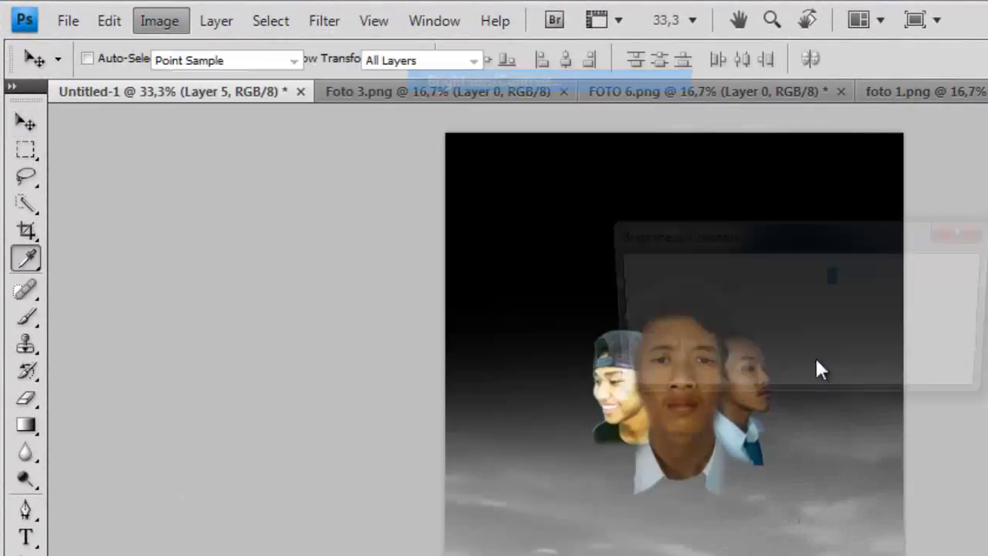
left_click_drag(776, 235, 977, 395)
left_click_drag(935, 463, 987, 464)
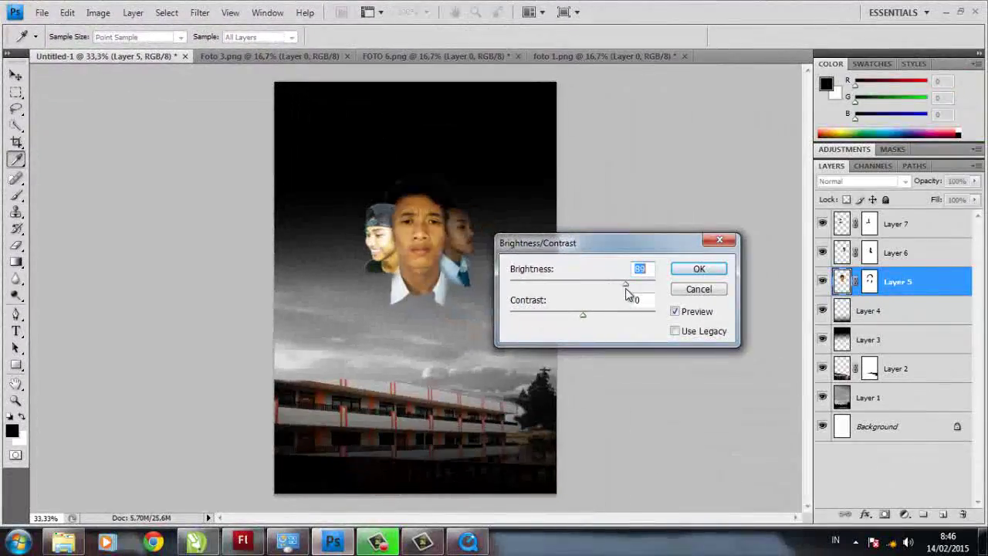
left_click_drag(625, 288, 630, 290)
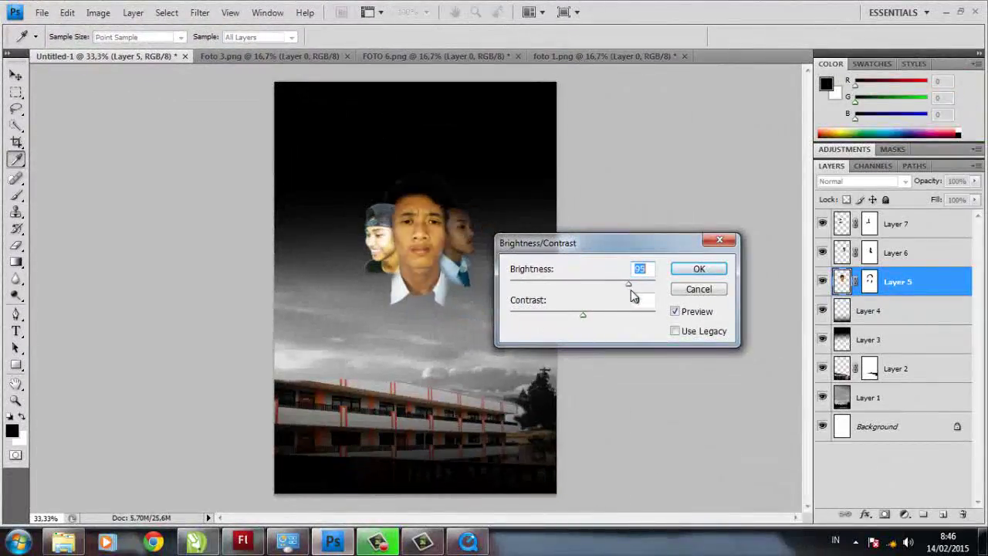
mouse_move(584, 316)
left_mouse_down()
mouse_move(624, 316)
mouse_move(580, 321)
left_mouse_up()
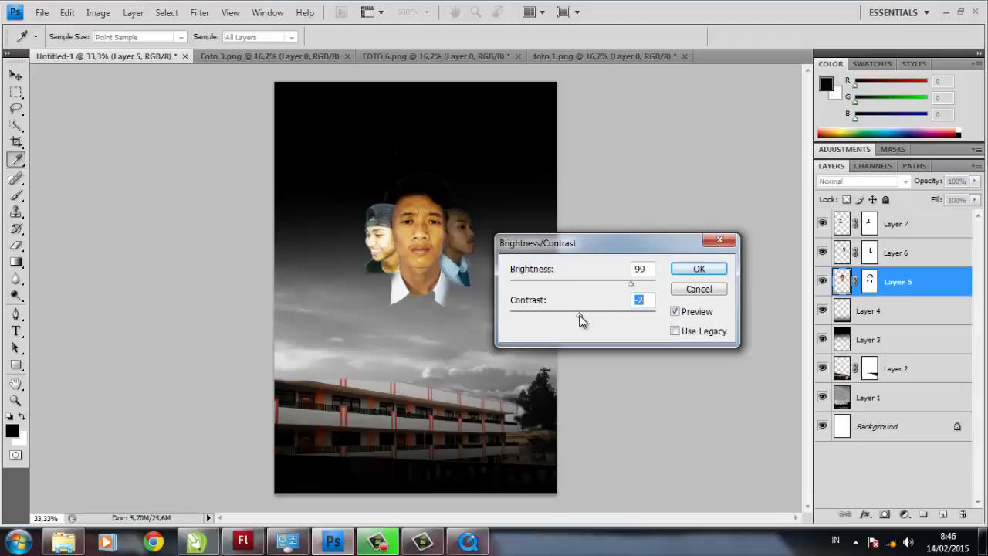
left_click(697, 268)
key("v")
Apply Brightness/Contrast to the profile portrait on Layer 6 with brightness 101.
left_click(843, 253)
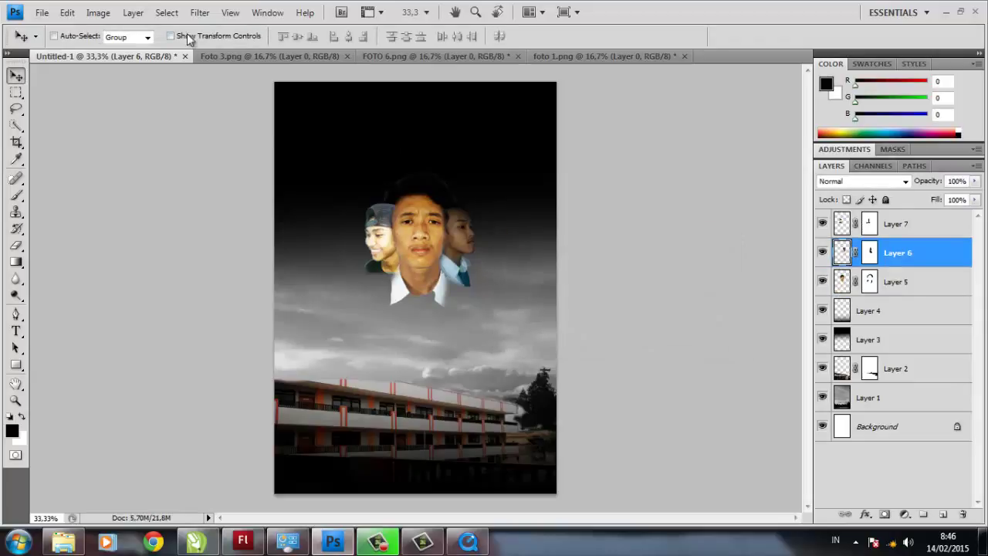
left_click(99, 12)
mouse_move(132, 51)
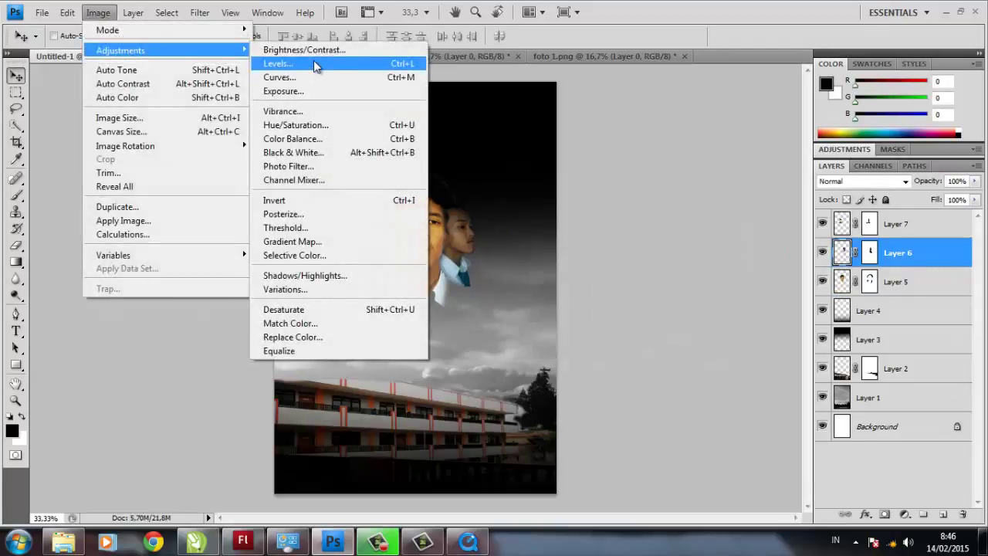
left_click(304, 50)
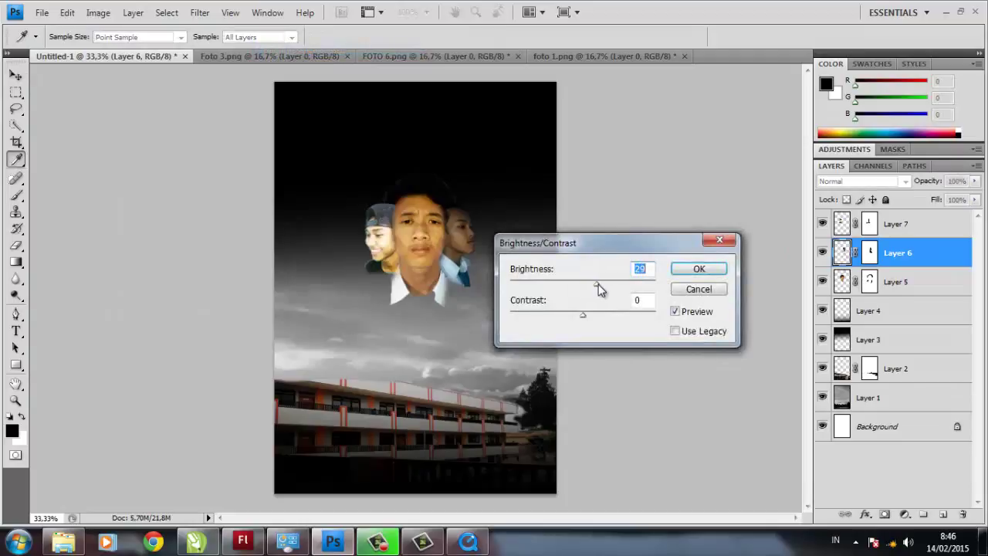
left_click_drag(598, 284, 620, 284)
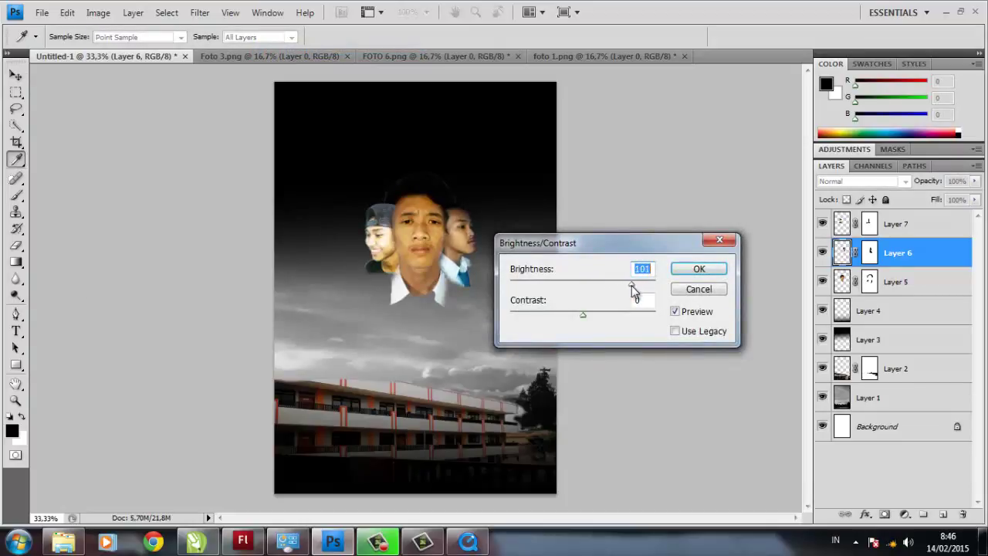
left_click(693, 272)
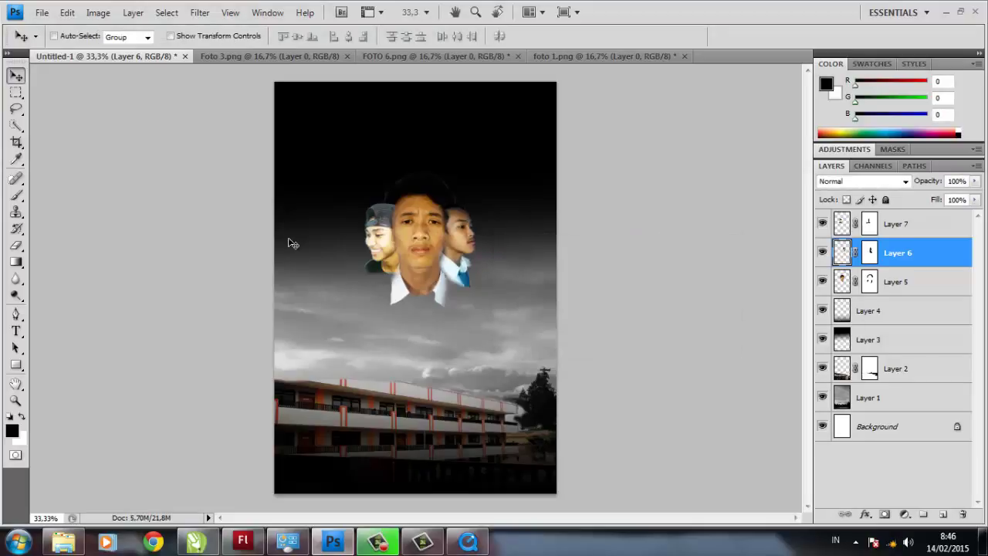